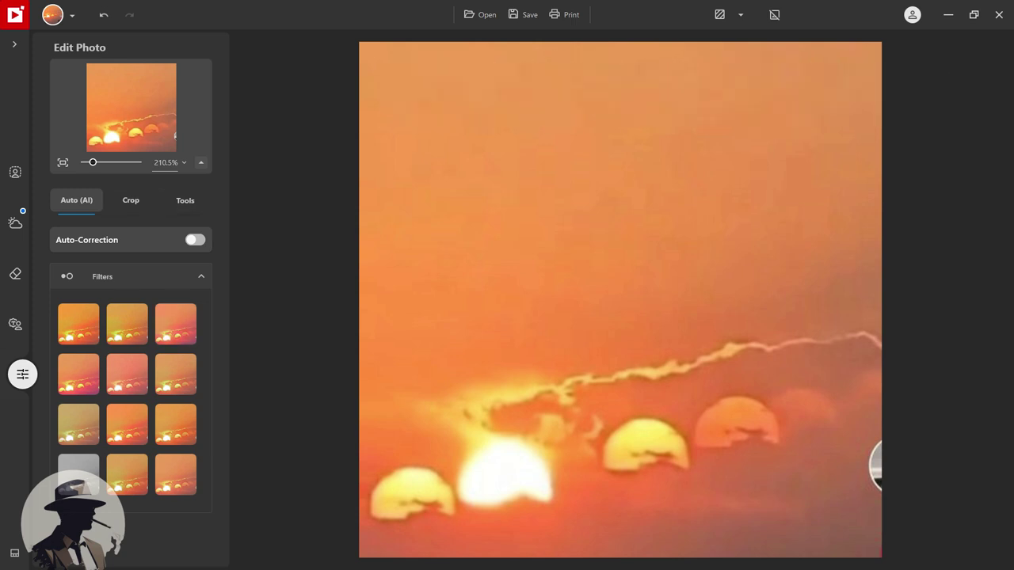
# Zoom the sunset photo from 210.5% to about 514% so the half-suns fill the view
pyautogui.scroll(5, 620, 299)
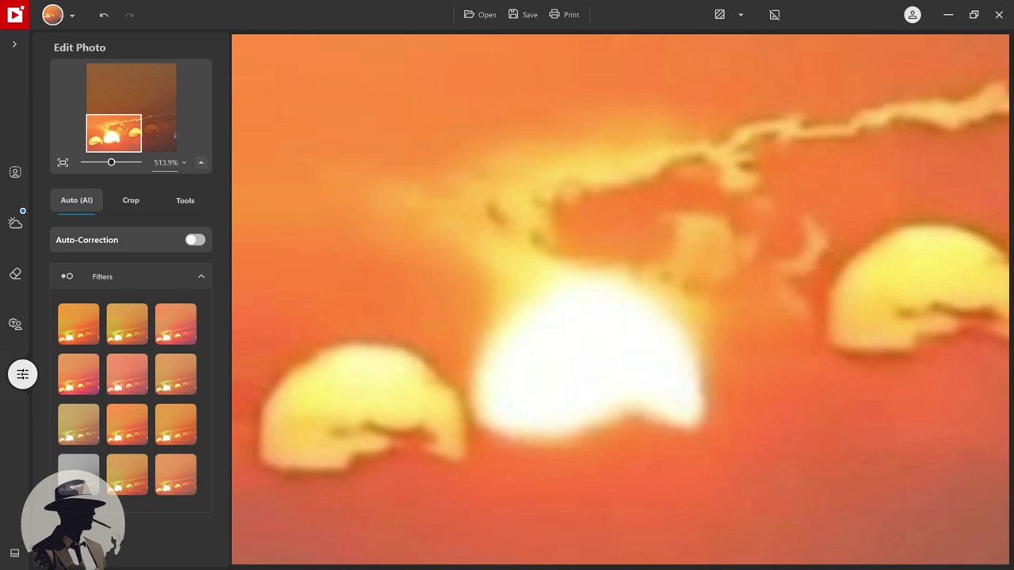
pyautogui.press('super')
# Set Bandicam to 'Rectangle on a screen' capture at 1147x925 over the photo and enable on-screen drawing
pyautogui.click(495, 567)
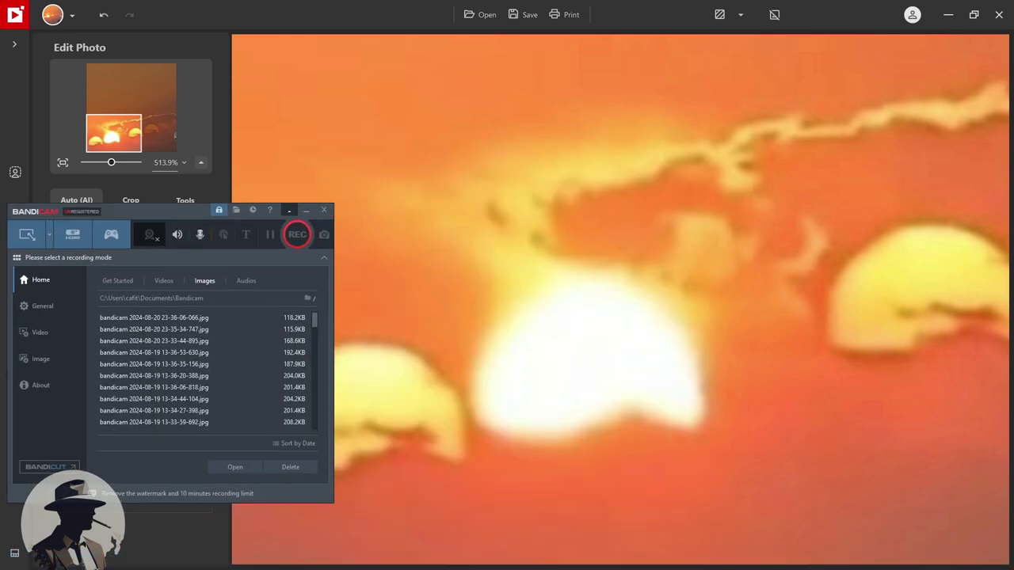
pyautogui.click(27, 234)
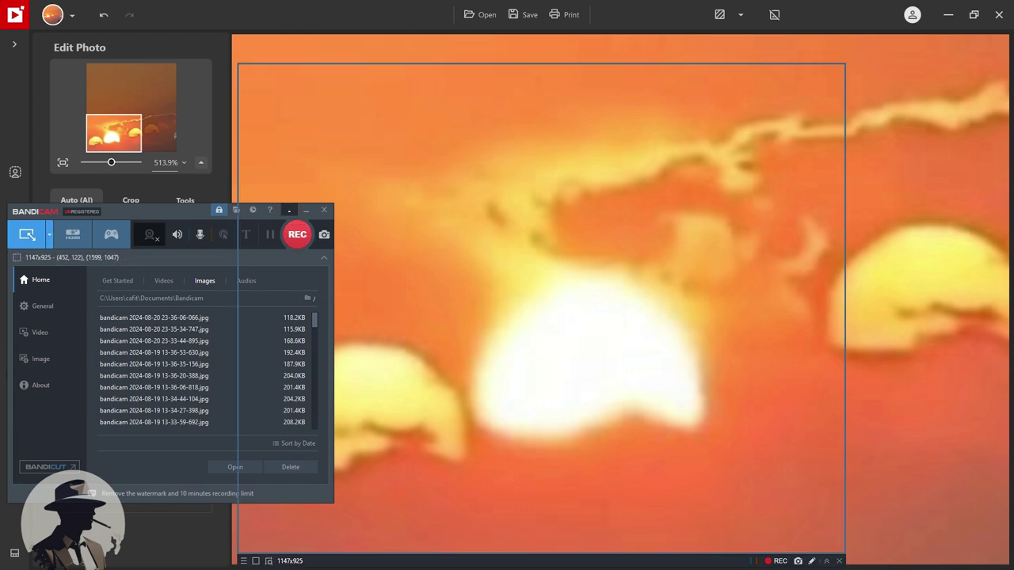
pyautogui.click(289, 210)
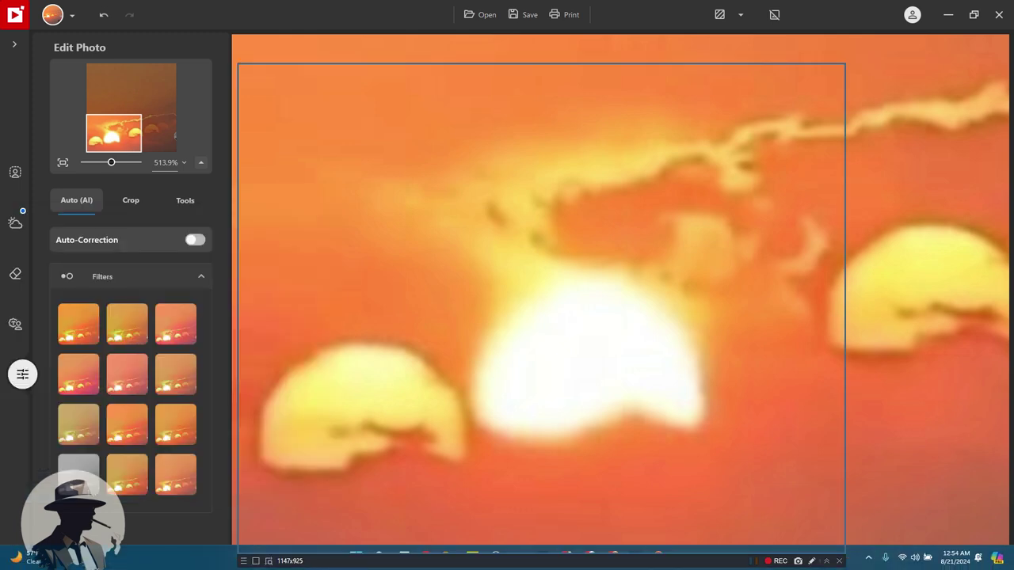
pyautogui.click(811, 561)
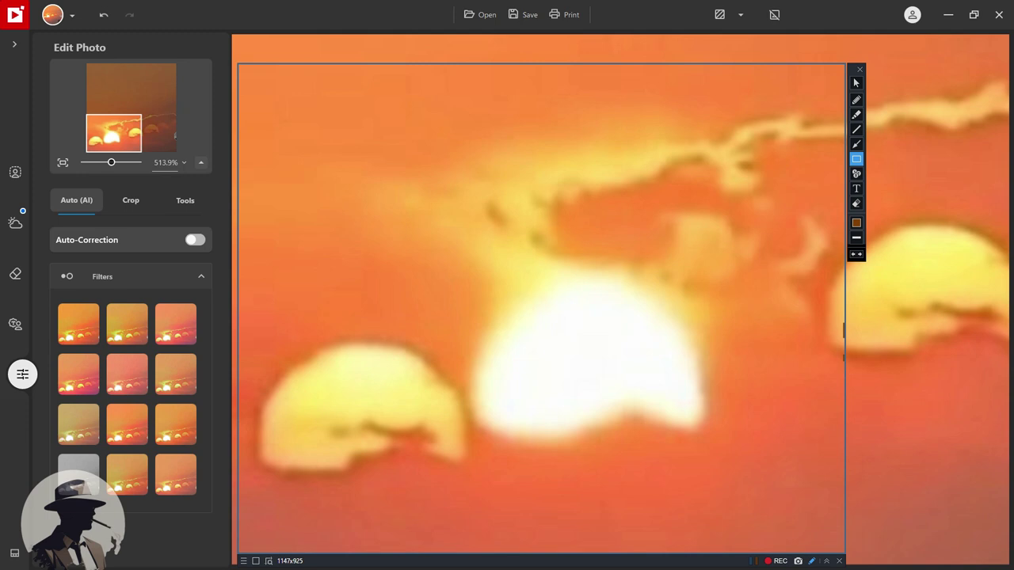
# Close the drawing toolbar and enlarge the capture rectangle to 1455x966
pyautogui.click(859, 69)
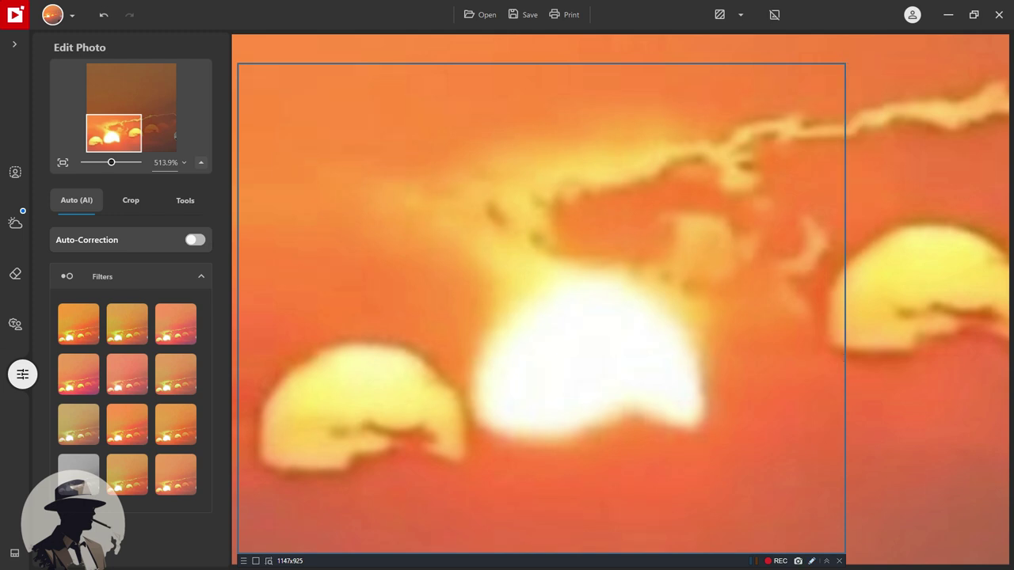
pyautogui.moveTo(845, 63); pyautogui.dragTo(1007, 41)
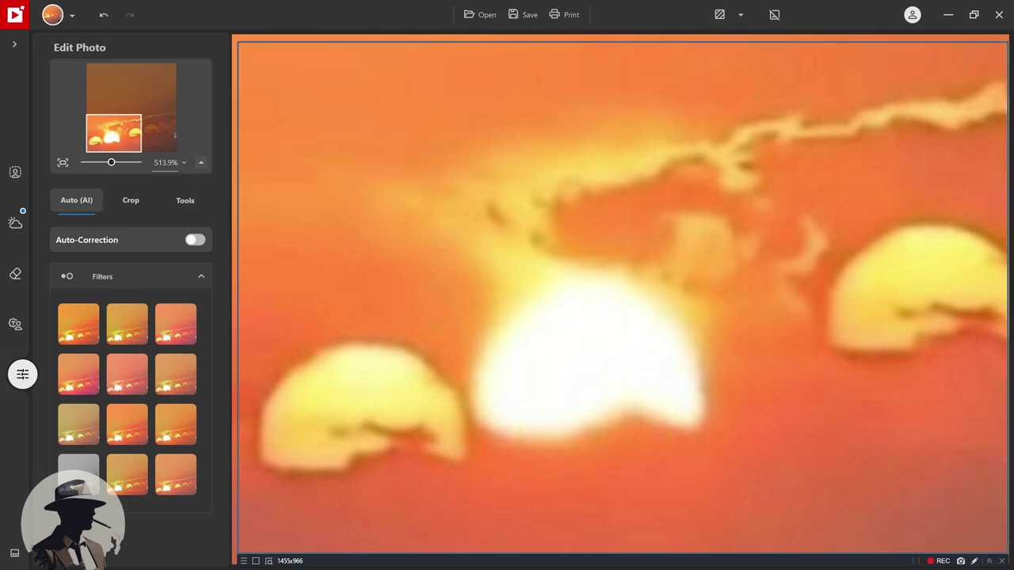
pyautogui.scroll(-1, 620, 297)
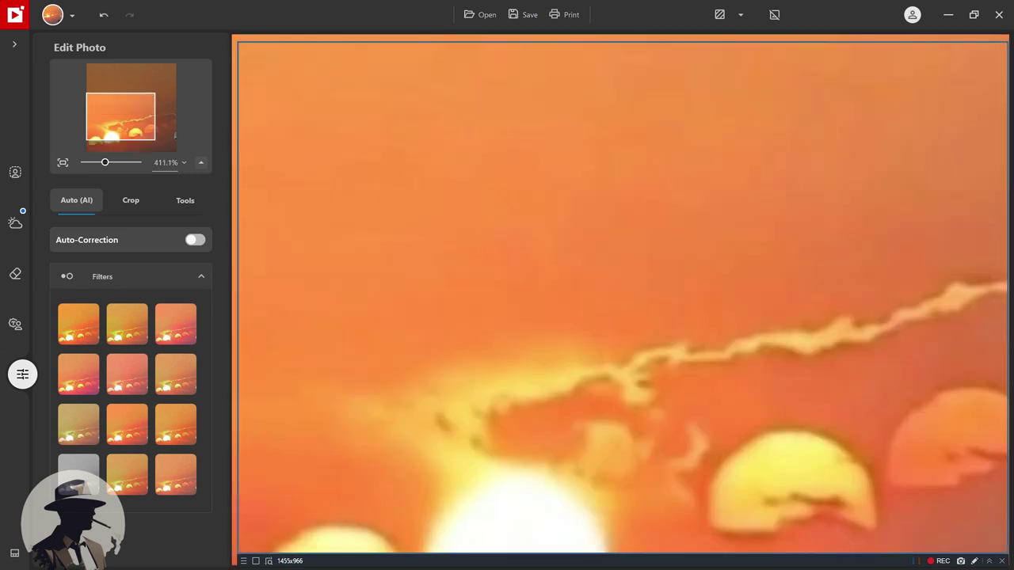
pyautogui.scroll(-1, 620, 297)
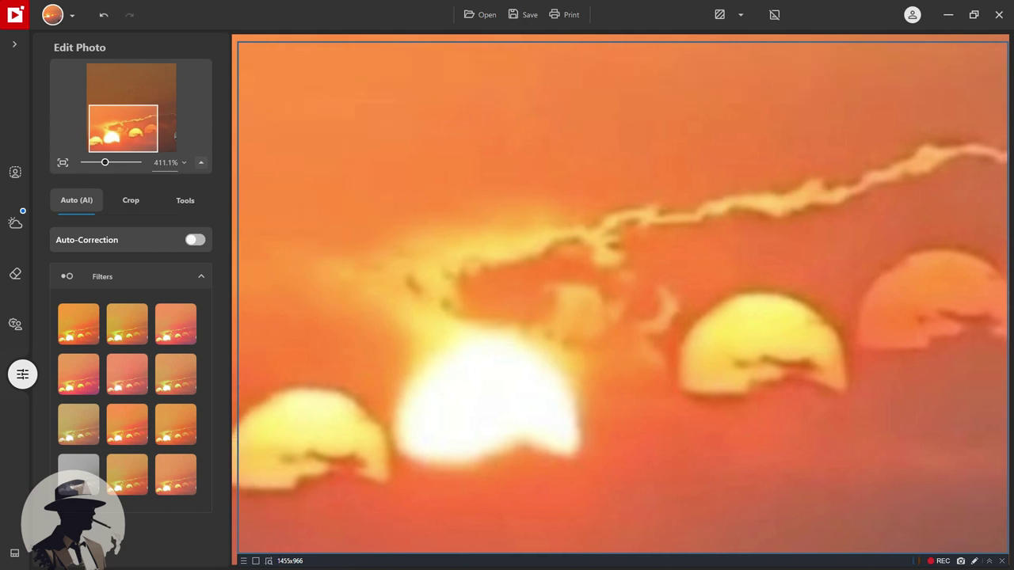
# Re-enable on-screen drawing with a green Highlighter at 6 px line width
pyautogui.click(974, 561)
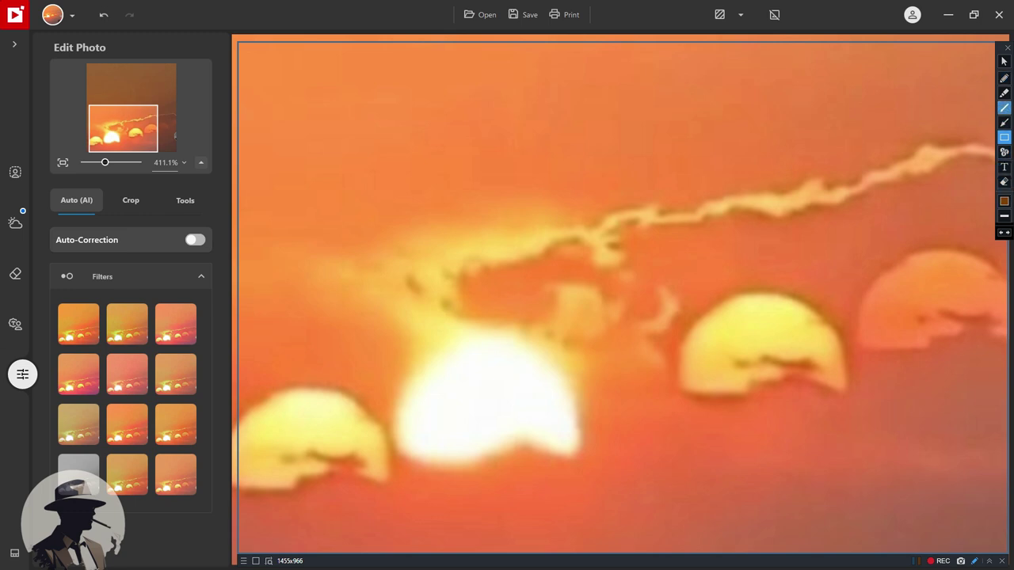
pyautogui.click(1003, 93)
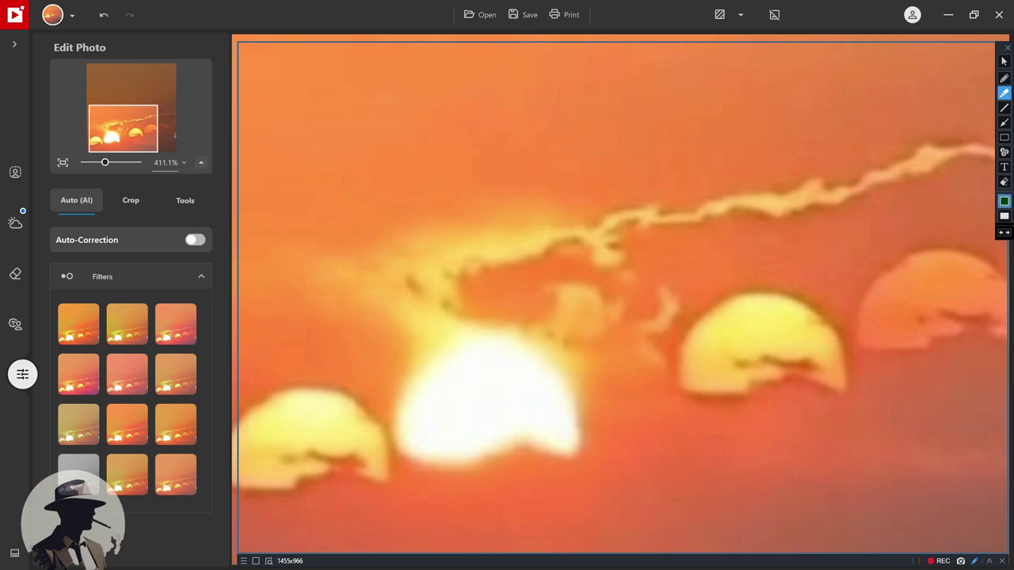
pyautogui.click(1003, 232)
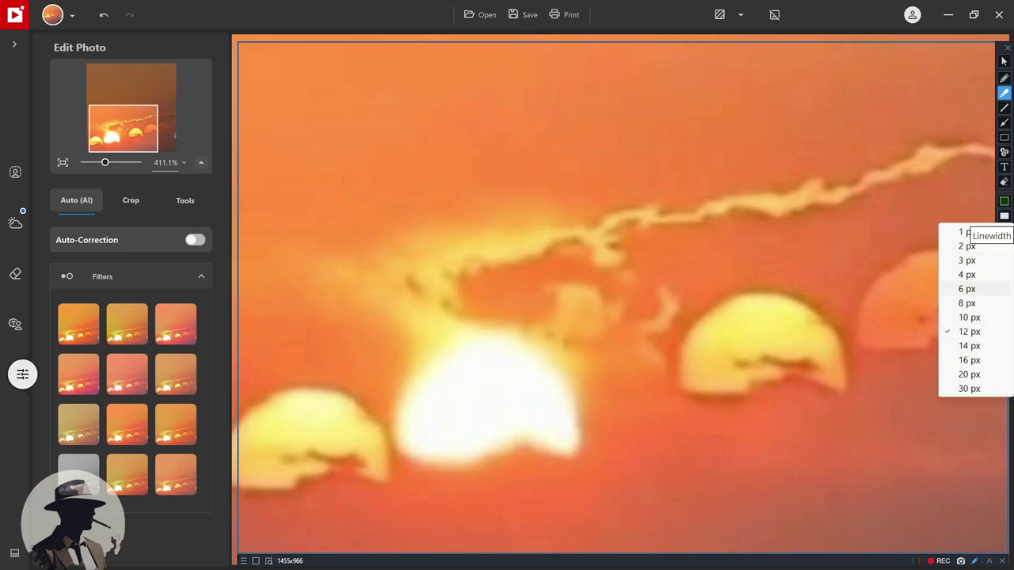
pyautogui.click(967, 288)
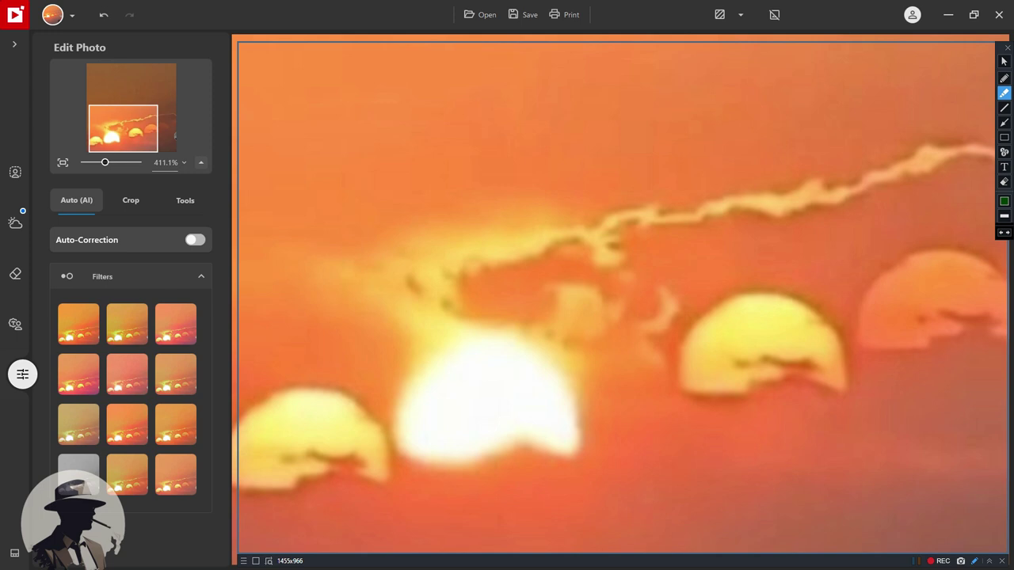
# Highlight the left sun's edges, draw an X on the central white sun, and trace the second sun
pyautogui.moveTo(281, 443); pyautogui.dragTo(366, 454)
pyautogui.moveTo(240, 490)
pyautogui.mouseDown()
pyautogui.moveTo(282, 494)
pyautogui.moveTo(297, 479)
pyautogui.moveTo(324, 476)
pyautogui.mouseUp()
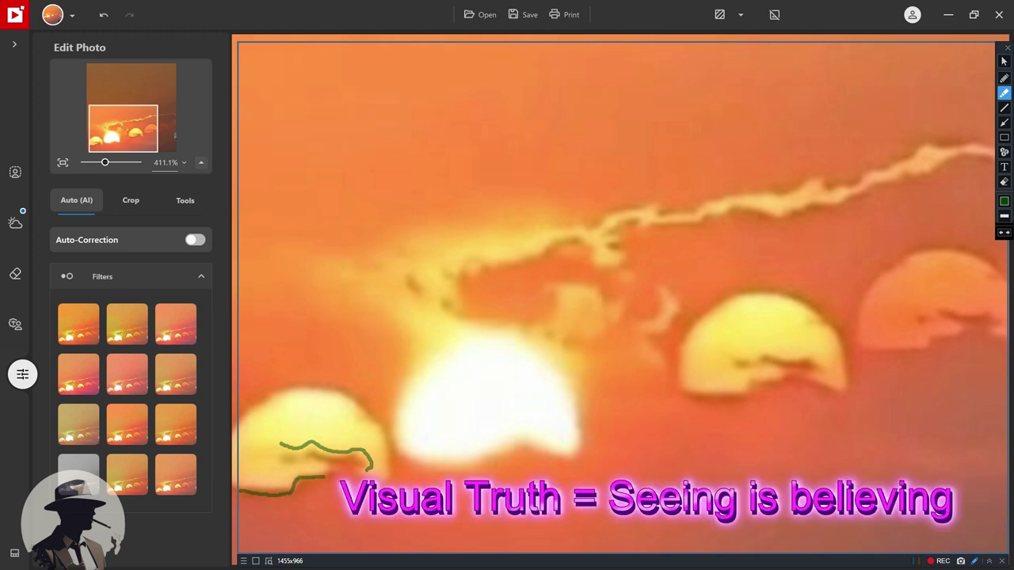
pyautogui.moveTo(387, 479); pyautogui.dragTo(368, 478)
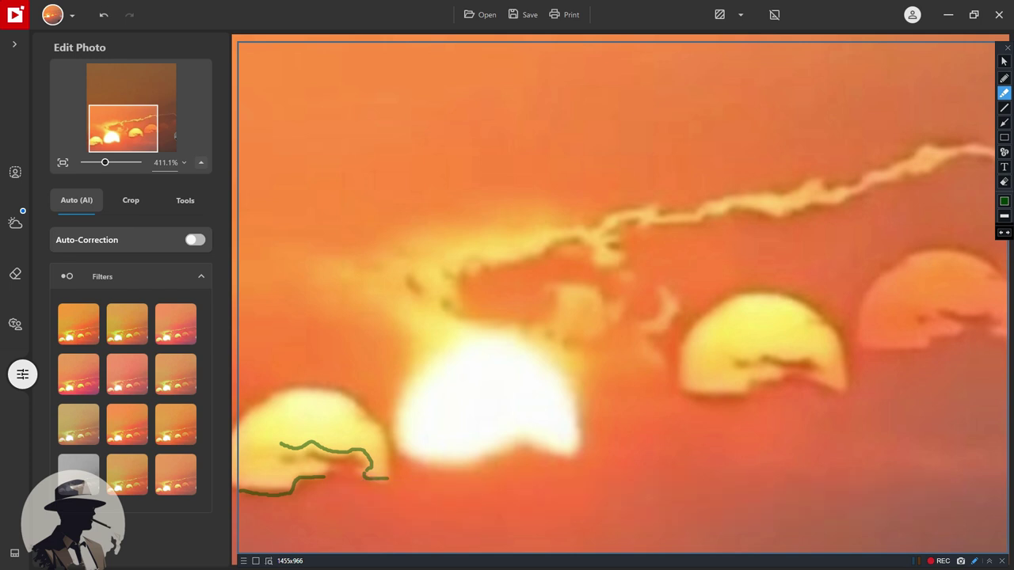
pyautogui.moveTo(472, 364); pyautogui.dragTo(520, 414)
pyautogui.moveTo(522, 376); pyautogui.dragTo(491, 415)
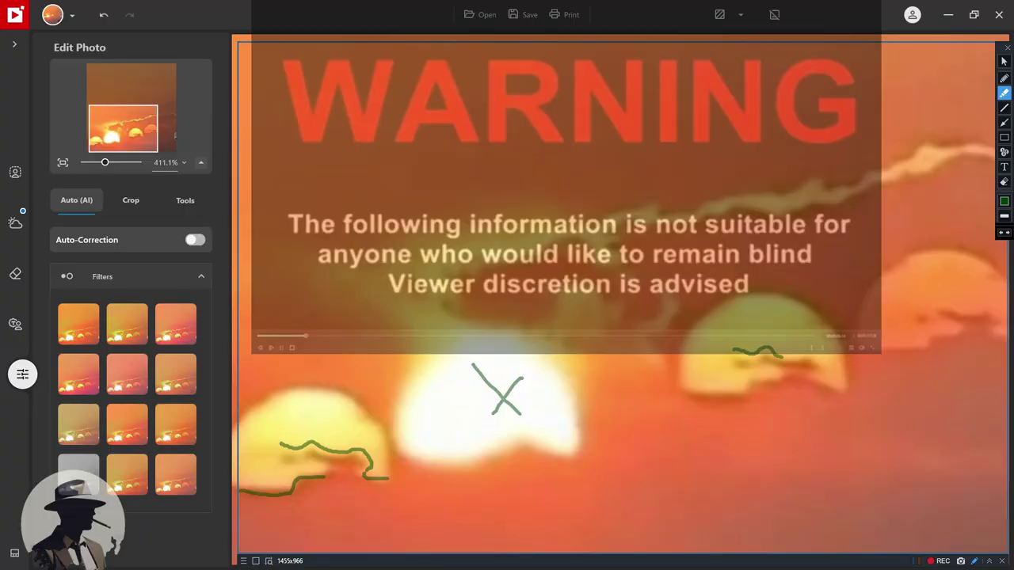
pyautogui.moveTo(782, 357)
pyautogui.mouseDown()
pyautogui.moveTo(817, 353)
pyautogui.moveTo(823, 368)
pyautogui.moveTo(812, 371)
pyautogui.moveTo(834, 386)
pyautogui.mouseUp()
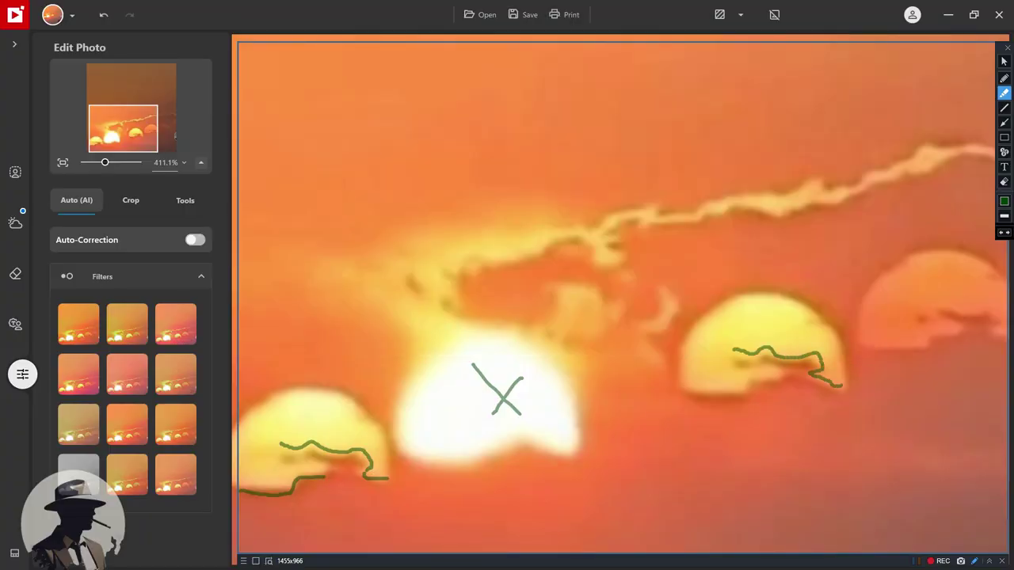
# Add more green traces on the second and far-right suns, then clear all drawings and close the toolbar
pyautogui.moveTo(734, 349)
pyautogui.mouseDown()
pyautogui.moveTo(723, 358)
pyautogui.moveTo(736, 376)
pyautogui.moveTo(767, 369)
pyautogui.moveTo(723, 388)
pyautogui.moveTo(672, 389)
pyautogui.mouseUp()
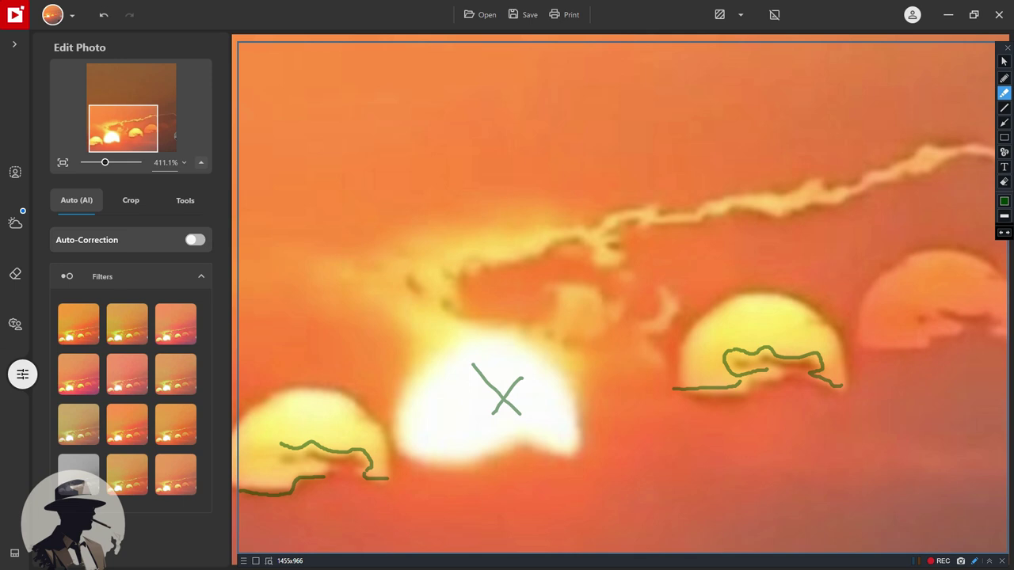
pyautogui.moveTo(767, 365)
pyautogui.mouseDown()
pyautogui.moveTo(778, 372)
pyautogui.moveTo(695, 398)
pyautogui.mouseUp()
pyautogui.moveTo(918, 311)
pyautogui.mouseDown()
pyautogui.moveTo(934, 300)
pyautogui.moveTo(980, 306)
pyautogui.moveTo(1005, 337)
pyautogui.mouseUp()
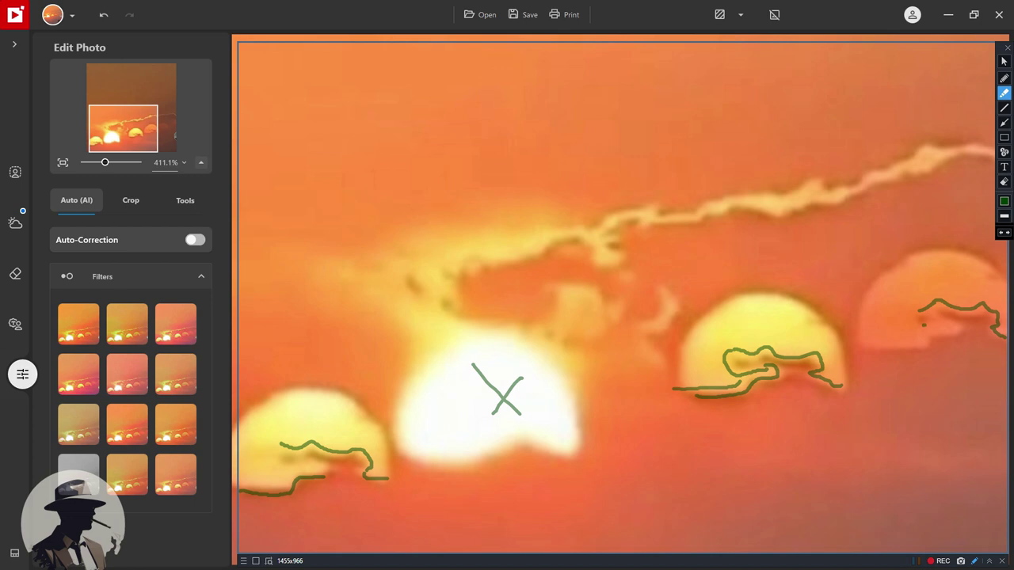
pyautogui.moveTo(932, 322)
pyautogui.mouseDown()
pyautogui.moveTo(952, 319)
pyautogui.moveTo(896, 344)
pyautogui.moveTo(863, 345)
pyautogui.mouseUp()
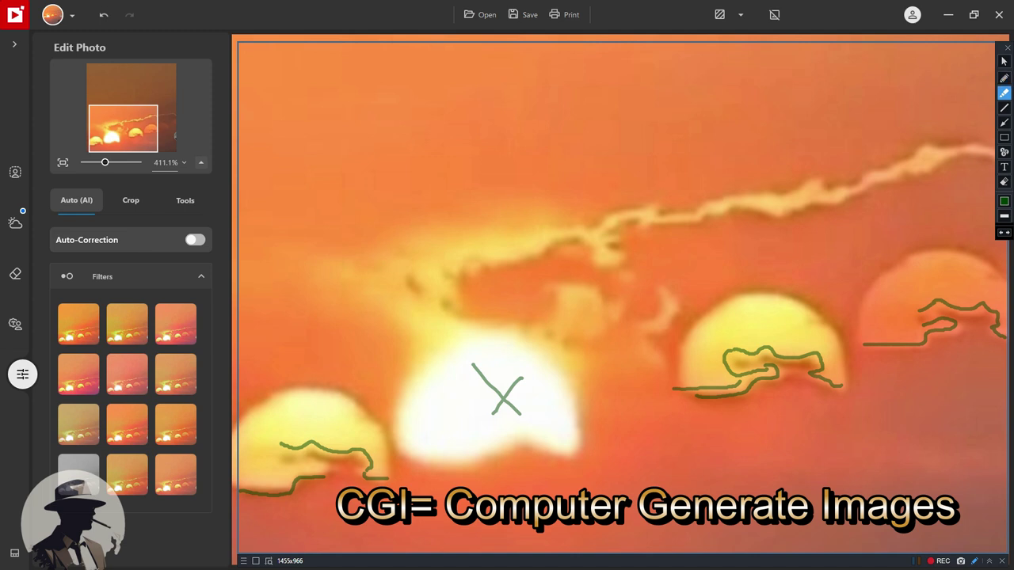
pyautogui.click(1006, 47)
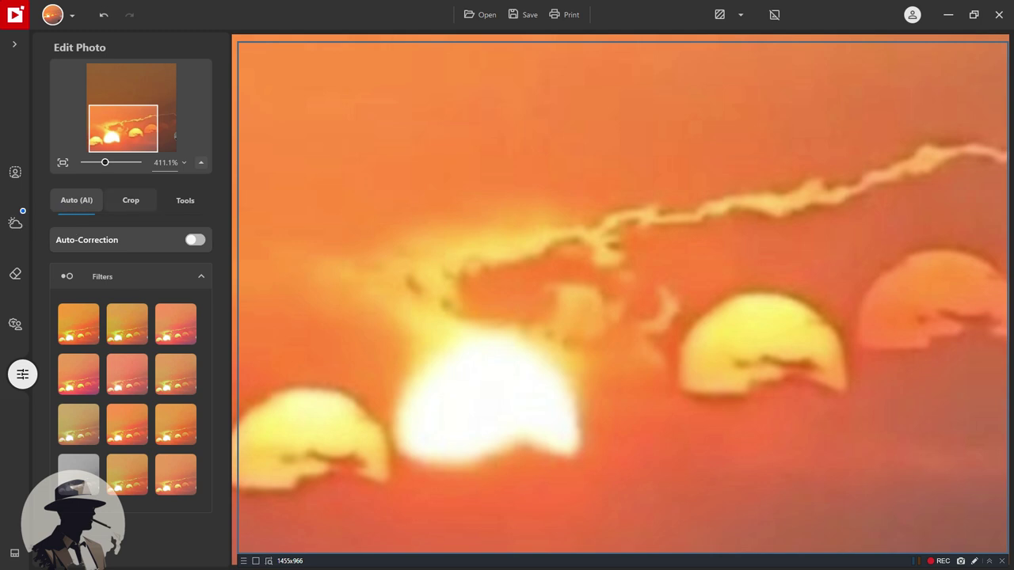
# Choose the Clone tool under Erase Objects > More Tools and start Source to Duplicate
pyautogui.click(15, 273)
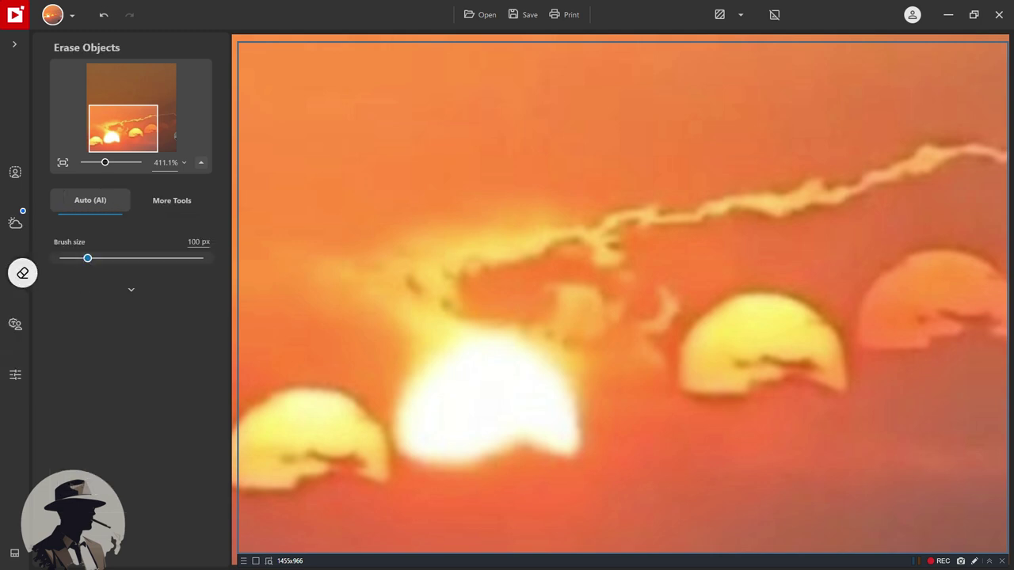
pyautogui.click(171, 200)
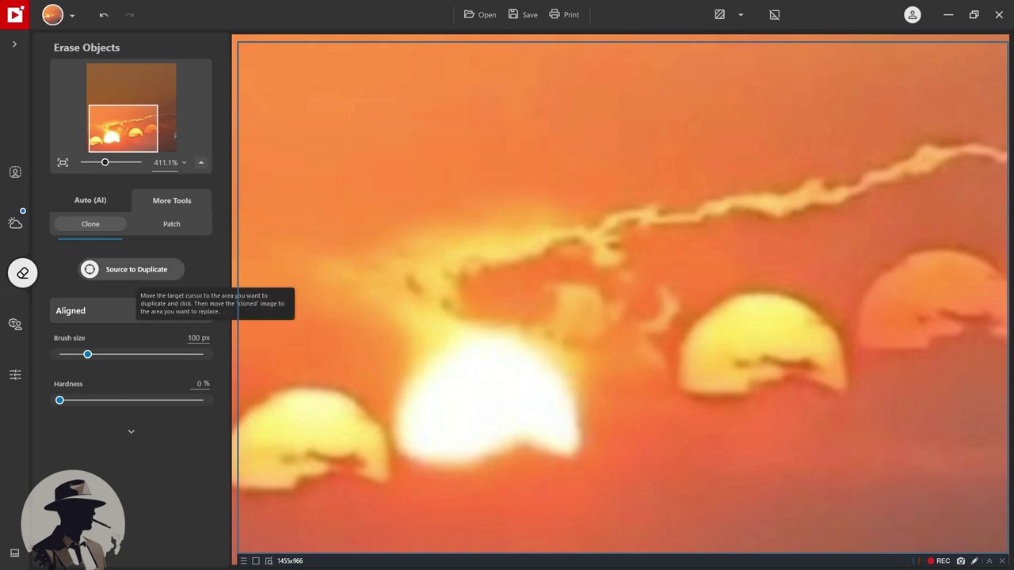
pyautogui.click(137, 269)
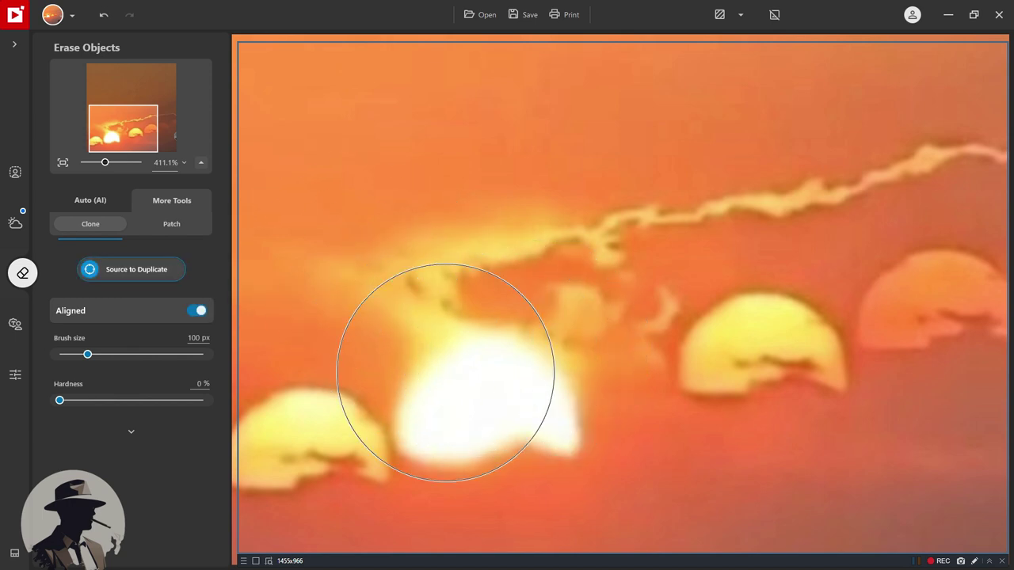
# Resize the clone brush to 74 px and sample the right-hand sun as the clone source
pyautogui.moveTo(87, 354); pyautogui.dragTo(84, 354)
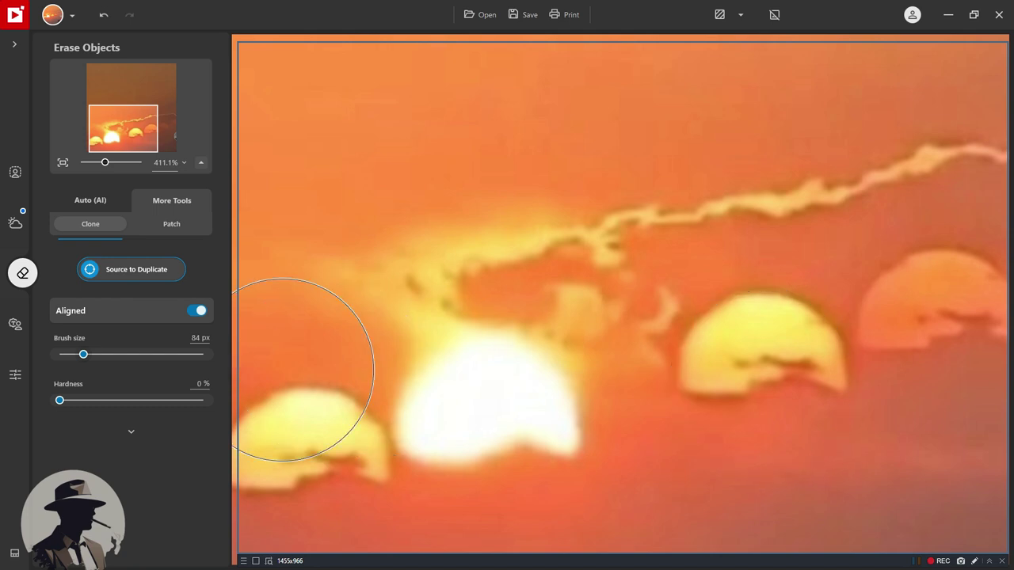
pyautogui.moveTo(84, 354); pyautogui.dragTo(87, 354)
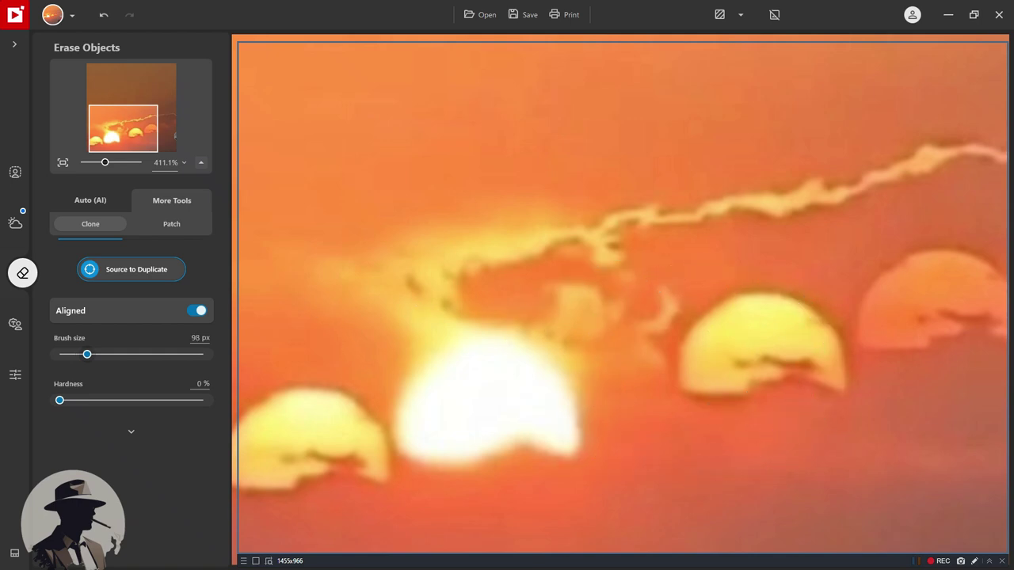
pyautogui.moveTo(87, 354); pyautogui.dragTo(78, 354)
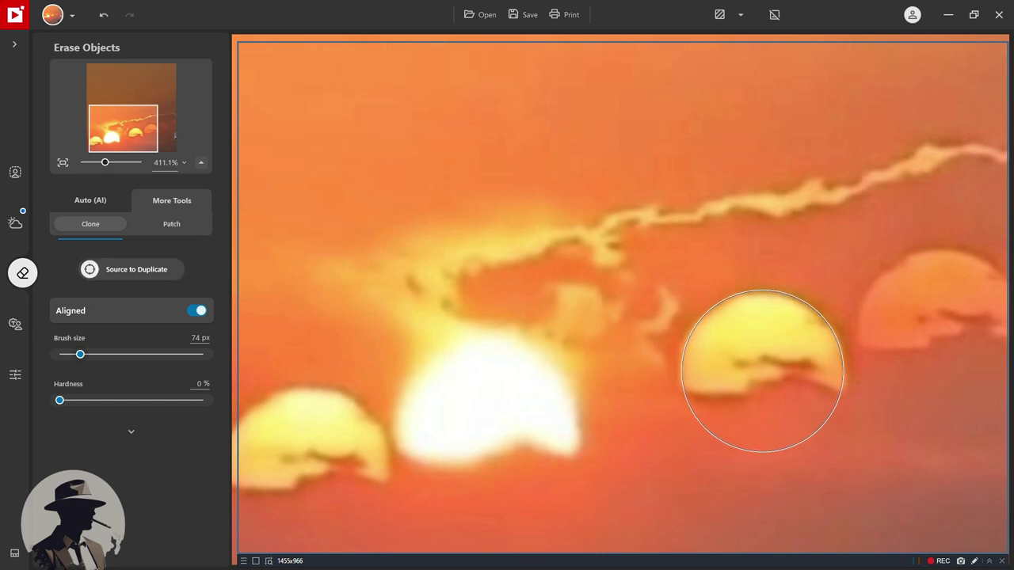
pyautogui.click(763, 371)
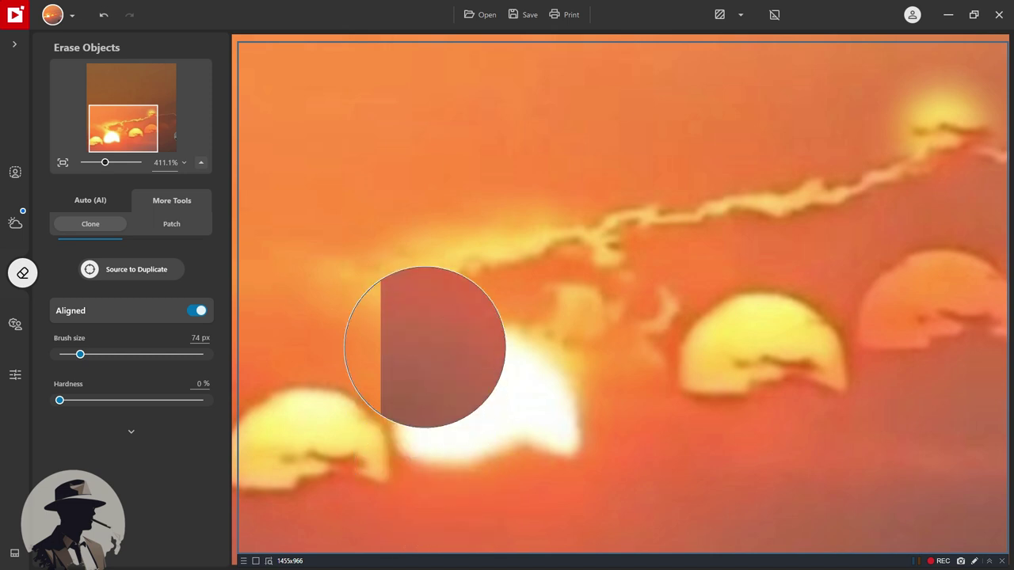
# Clone the bright white central sun into three spots across the upper sky
pyautogui.click(131, 269)
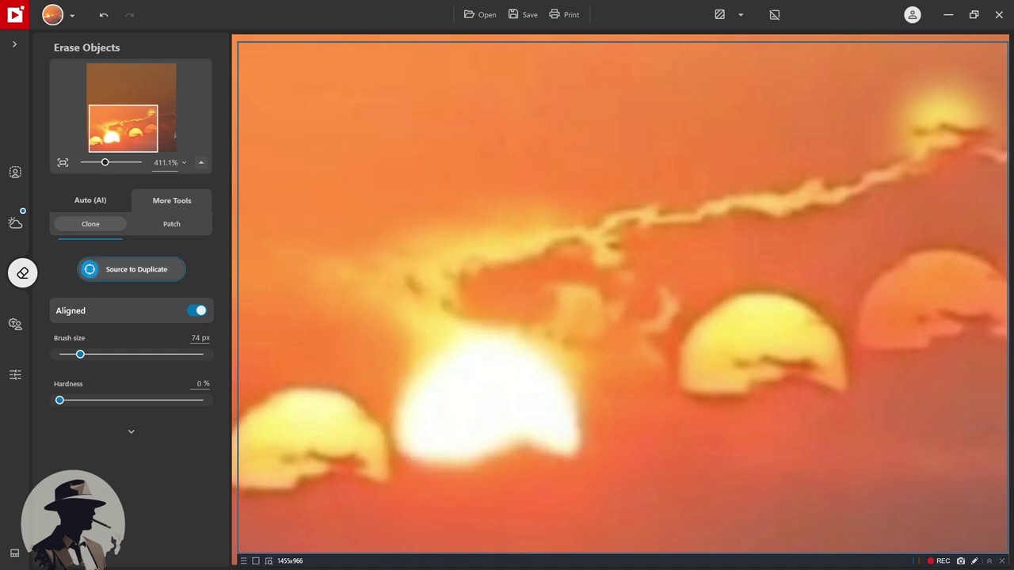
pyautogui.click(485, 412)
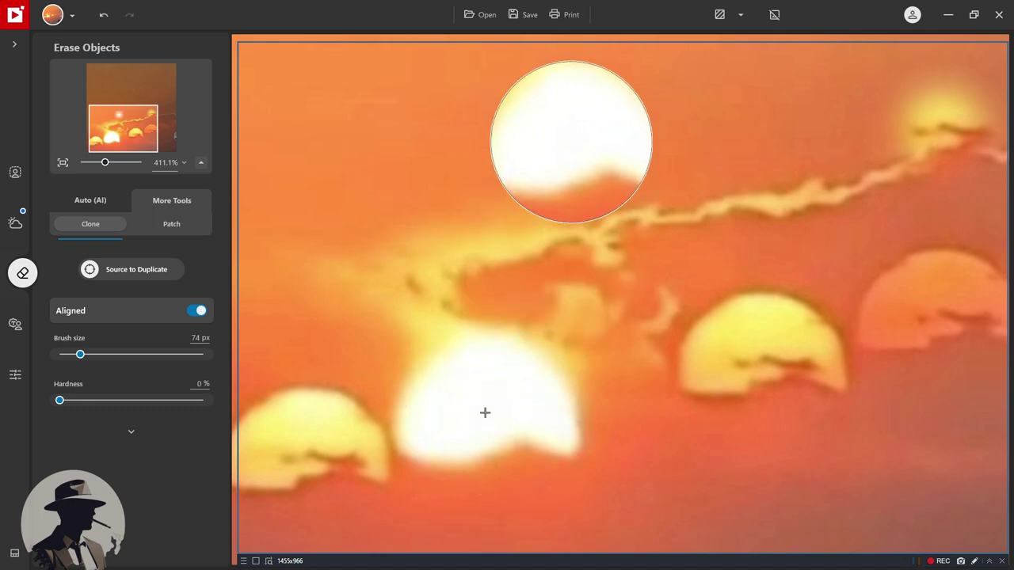
pyautogui.click(568, 141)
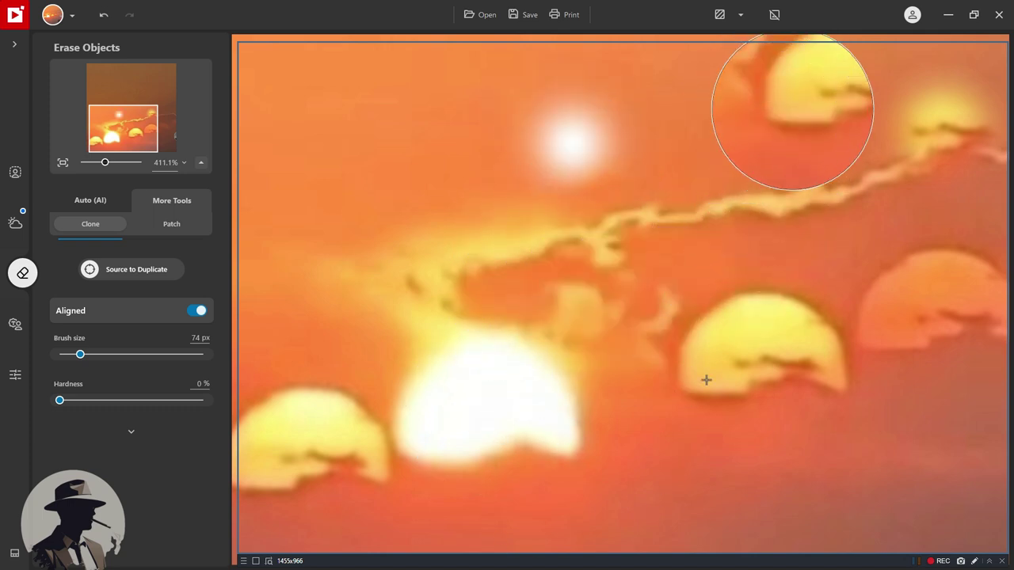
pyautogui.click(834, 106)
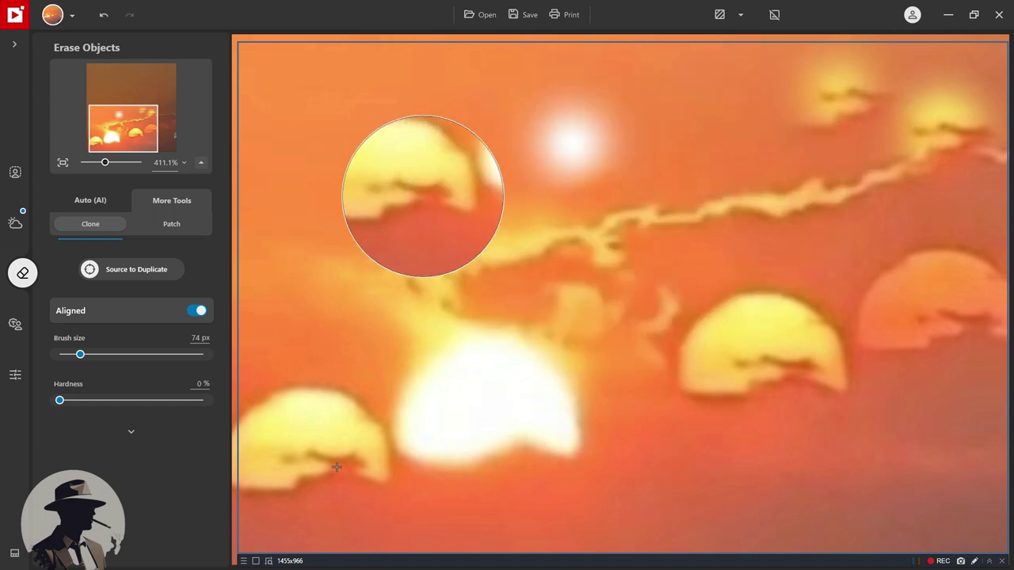
pyautogui.click(396, 190)
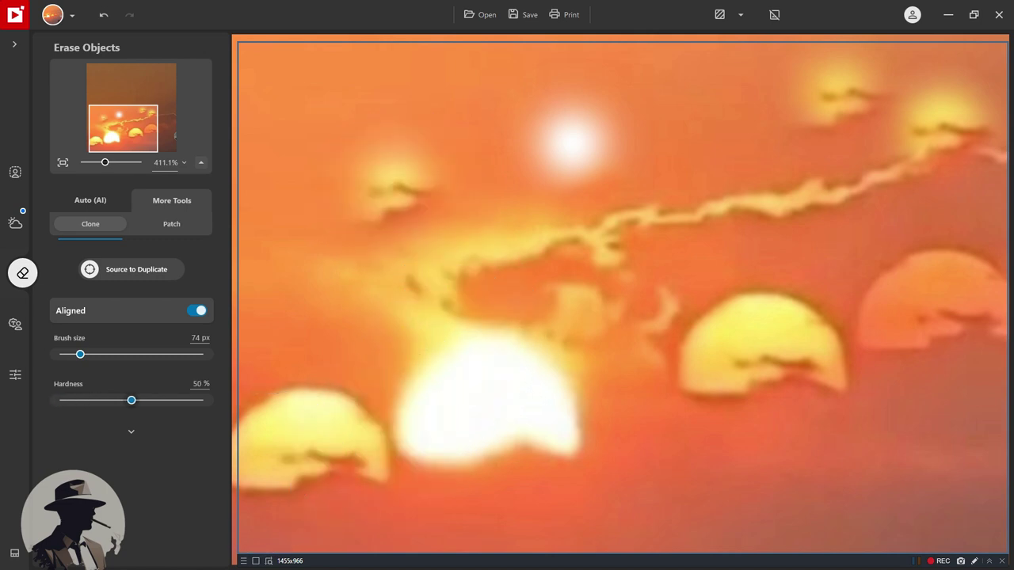
# Raise clone hardness to 58% and clone the right-hand sun into the top of the sky
pyautogui.moveTo(120, 400); pyautogui.dragTo(142, 400)
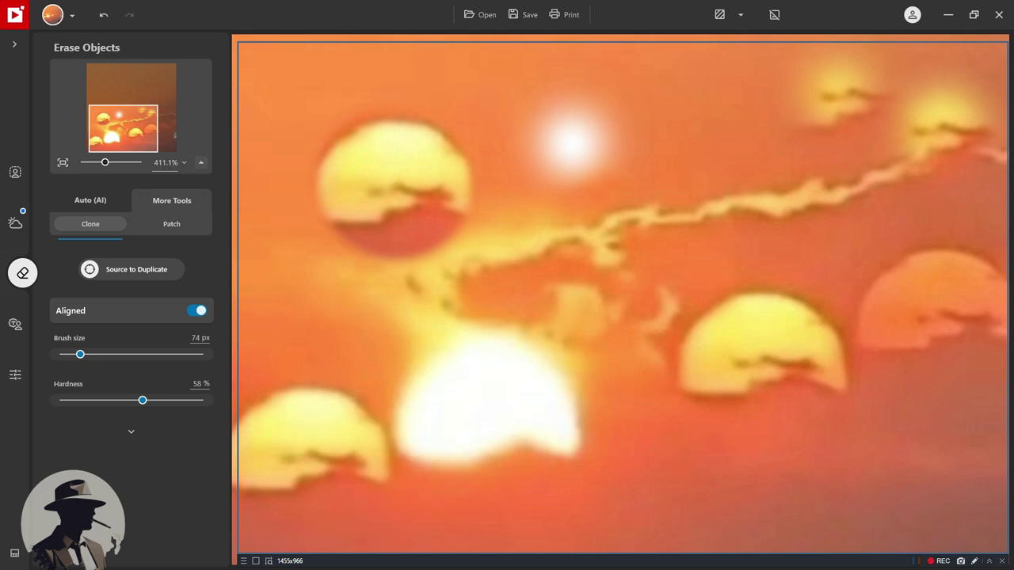
pyautogui.click(118, 269)
pyautogui.click(769, 366)
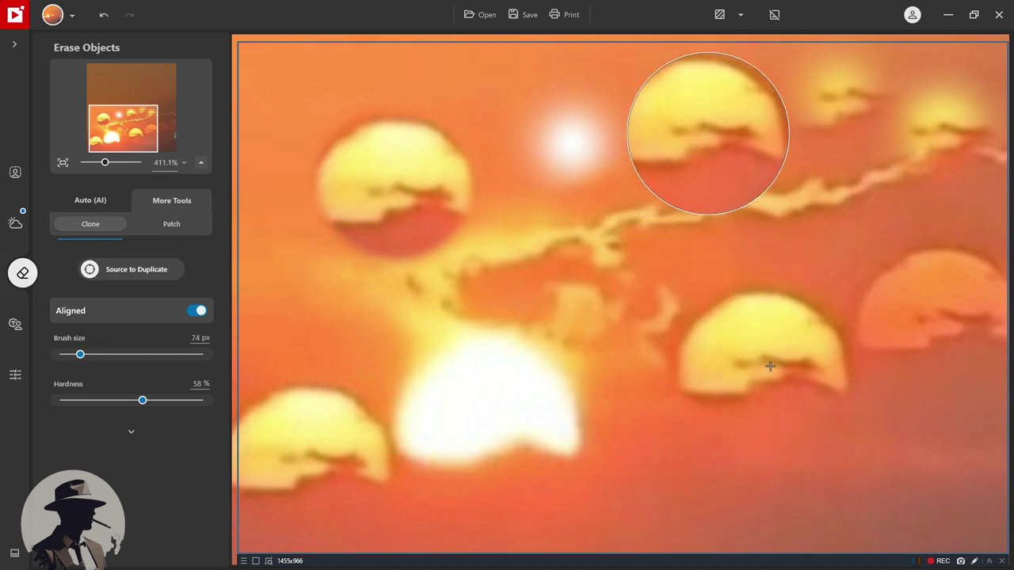
pyautogui.click(708, 133)
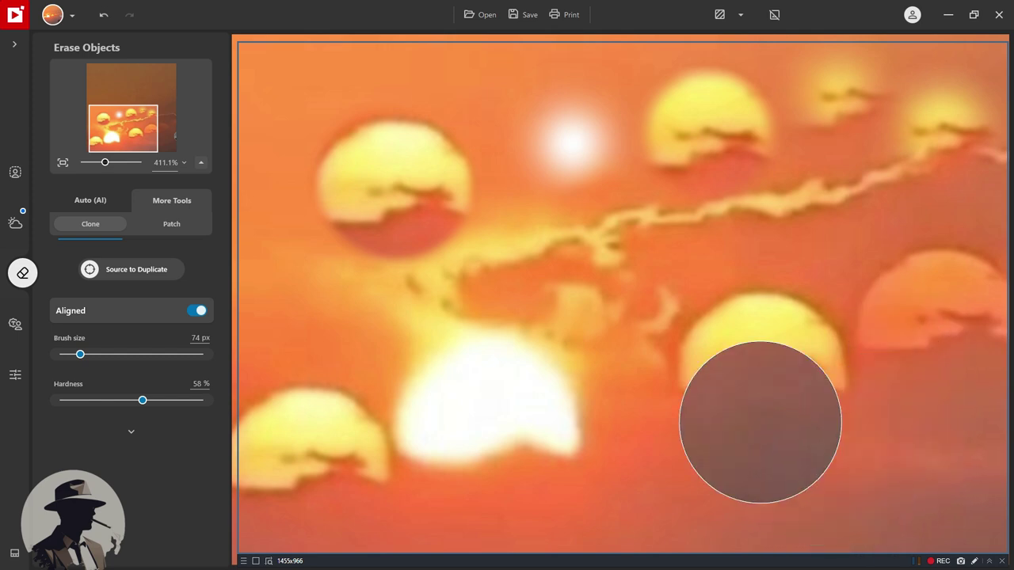
pyautogui.scroll(-5, 819, 436)
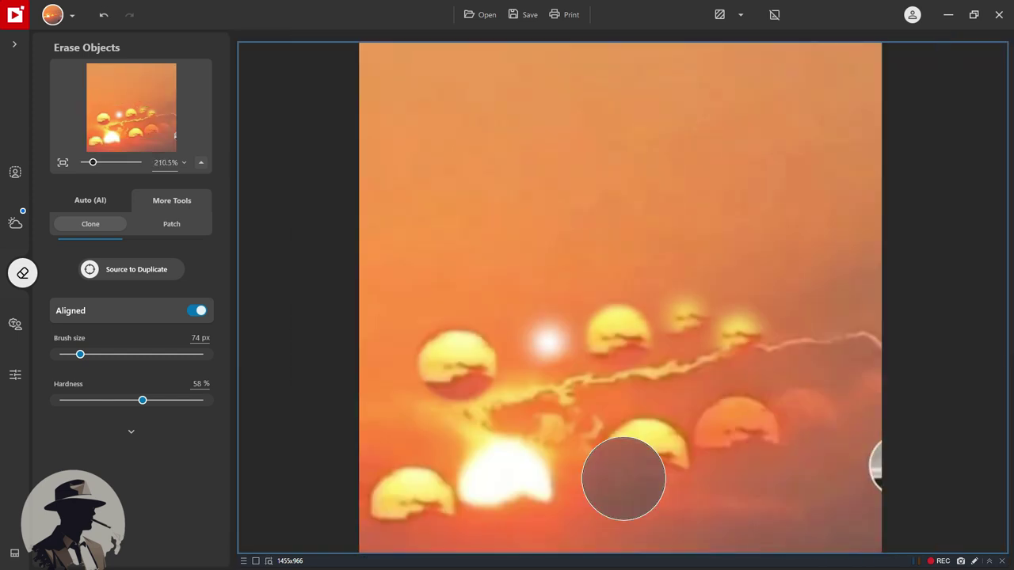
pyautogui.scroll(-1, 623, 478)
pyautogui.scroll(1, 622, 443)
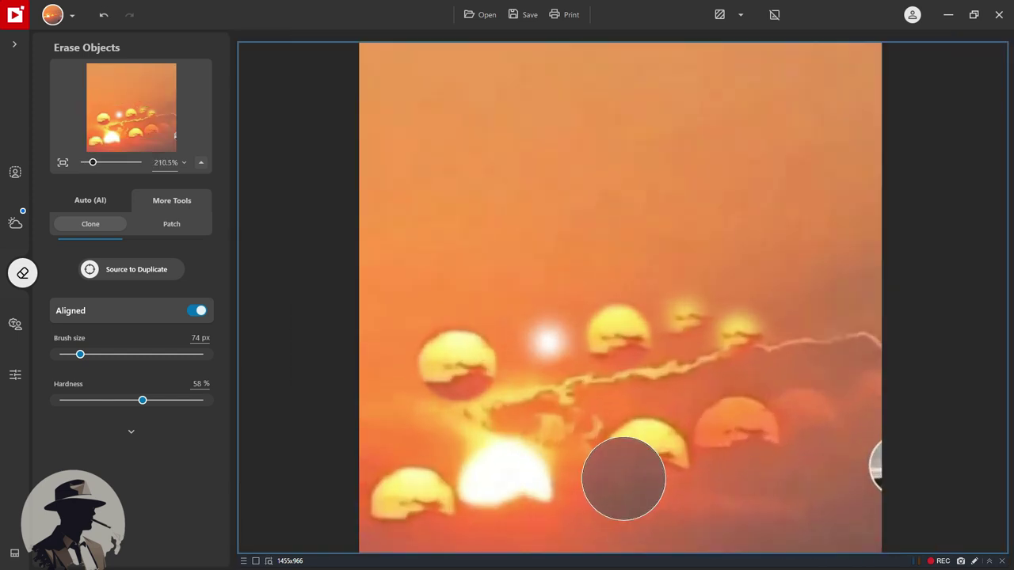